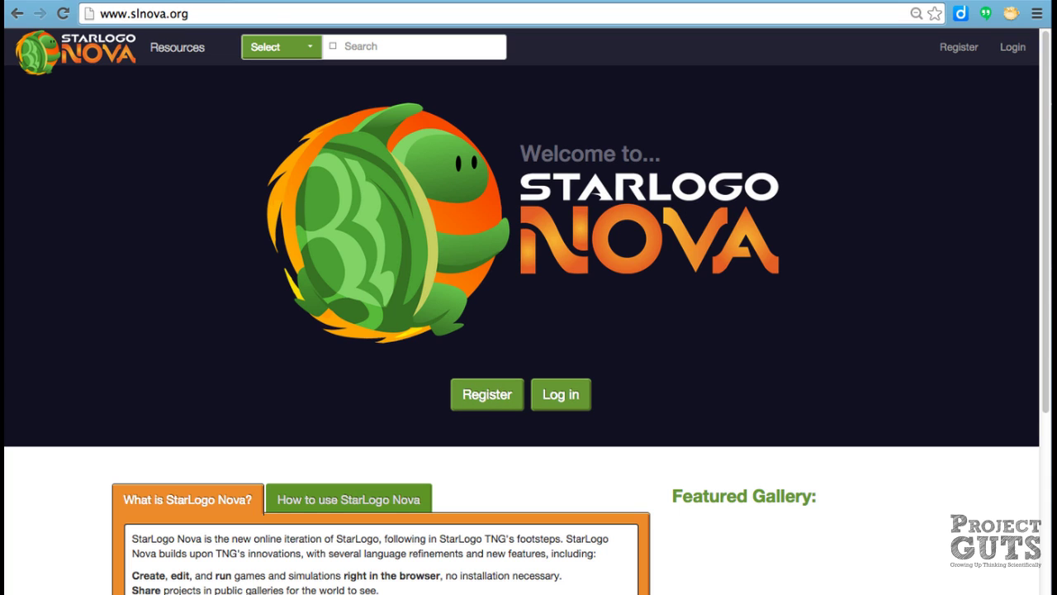
Open the account registration form and enter the new username
{"action": "scroll", "coordinate": [751, 120], "scroll_direction": "down", "scroll_amount": 5}
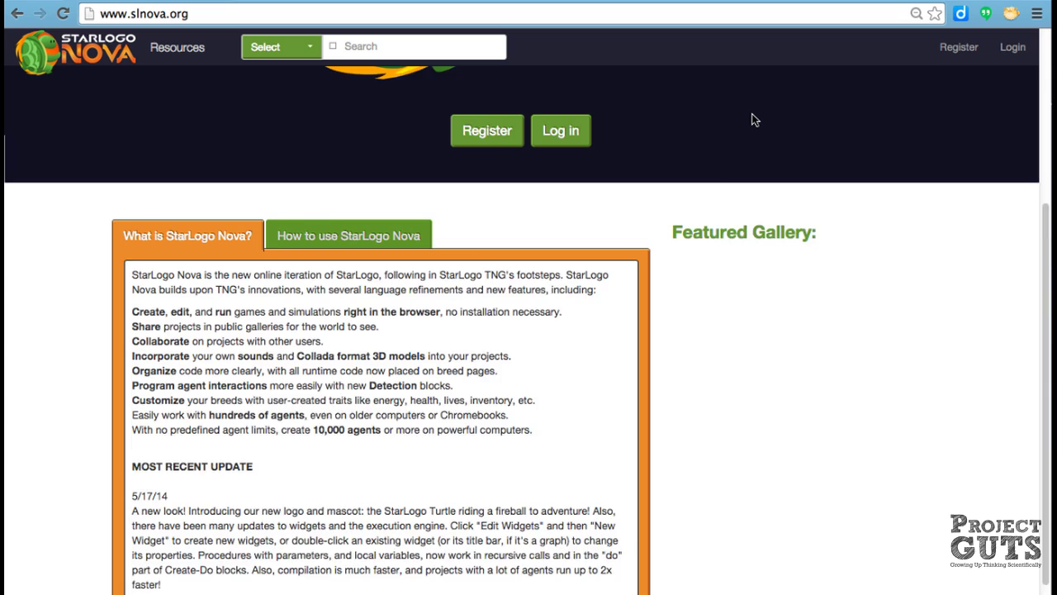
{"action": "scroll", "coordinate": [753, 119], "scroll_direction": "up", "scroll_amount": 5}
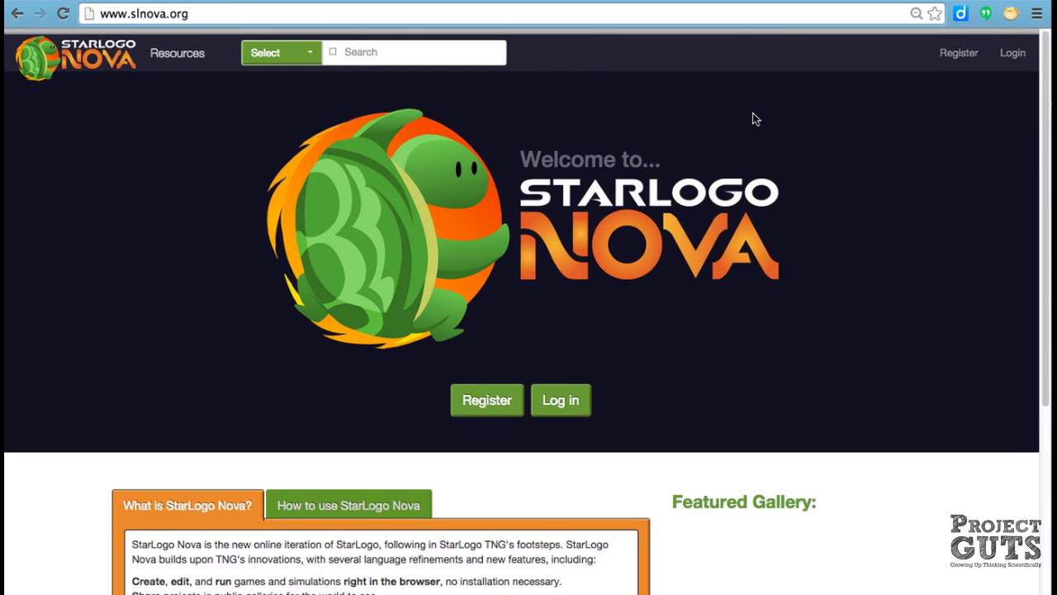
{"action": "left_click", "coordinate": [484, 404]}
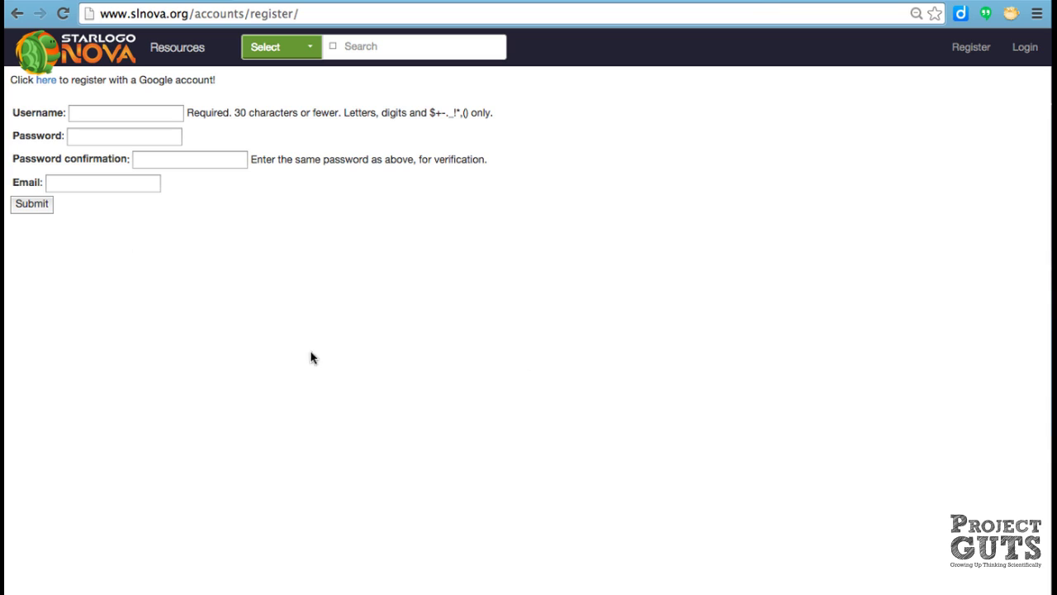
{"action": "left_click", "coordinate": [86, 111]}
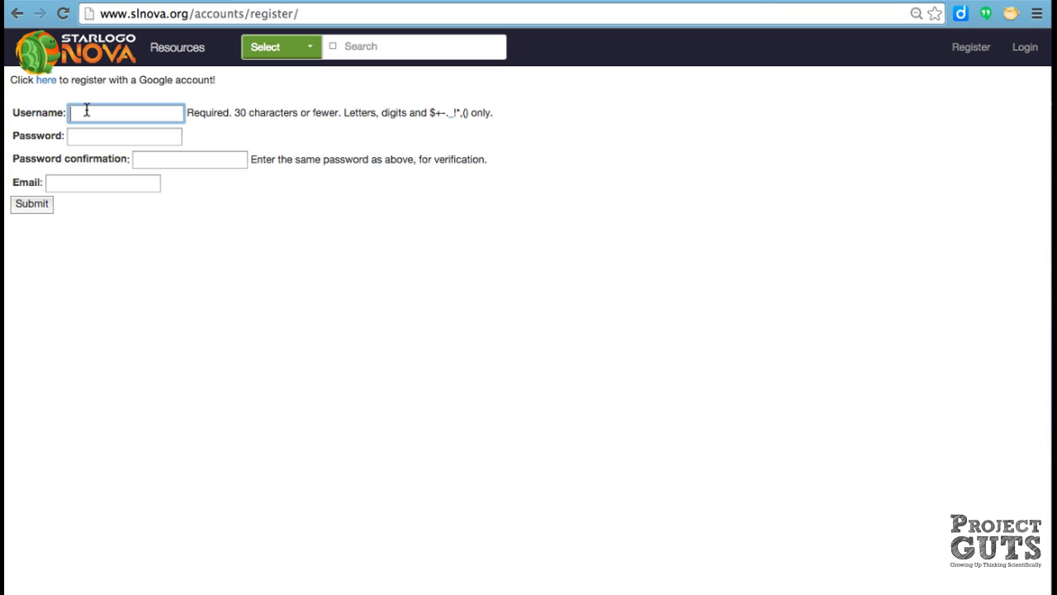
{"action": "type", "text": "GUTSstudent"}
Enter the account password twice and fill in the e-mail address
{"action": "key", "text": "Tab"}
{"action": "type", "text": "••"}
{"action": "key", "text": "Tab"}
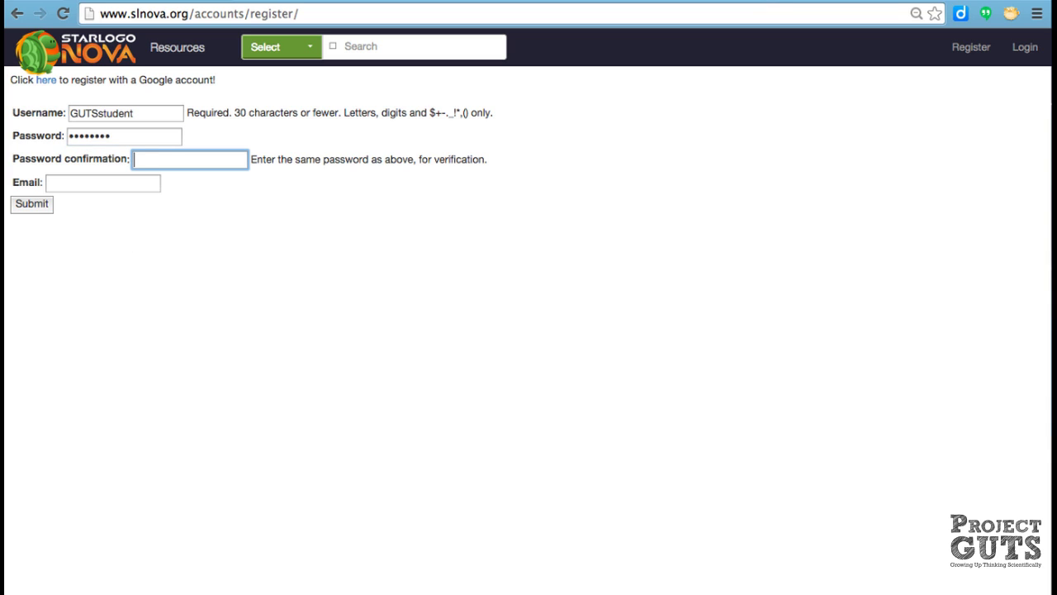
{"action": "left_click", "coordinate": [103, 183]}
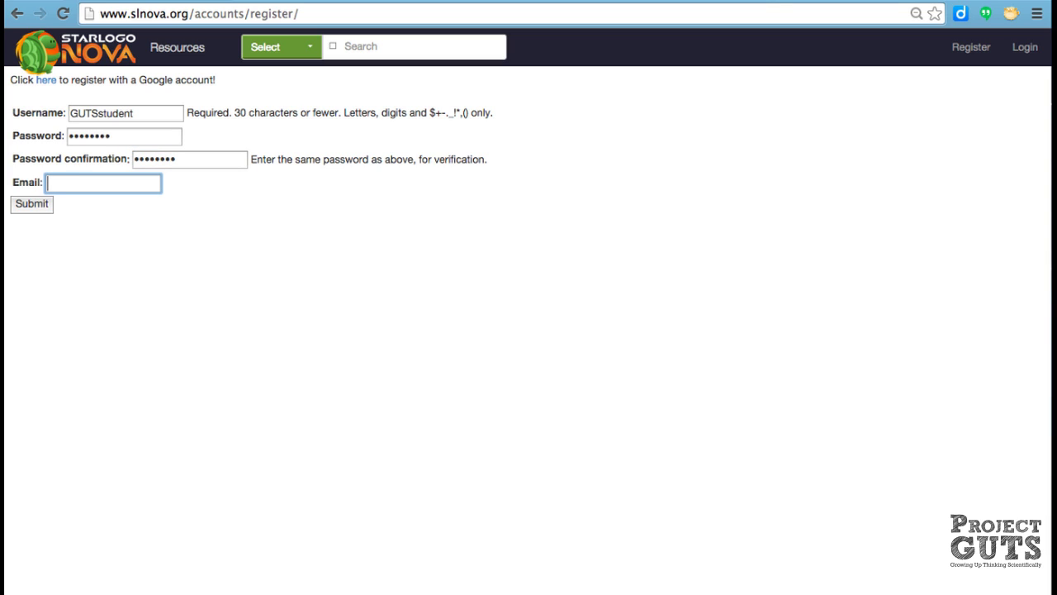
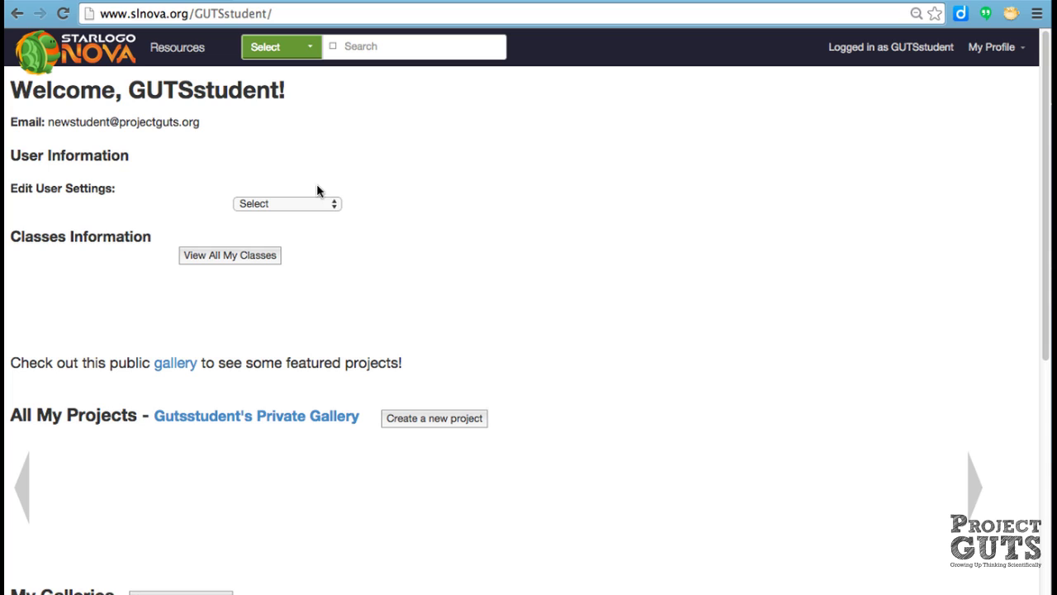
Expand the Edit User Settings dropdown on the new profile page, then close it unchanged
{"action": "left_click", "coordinate": [334, 205]}
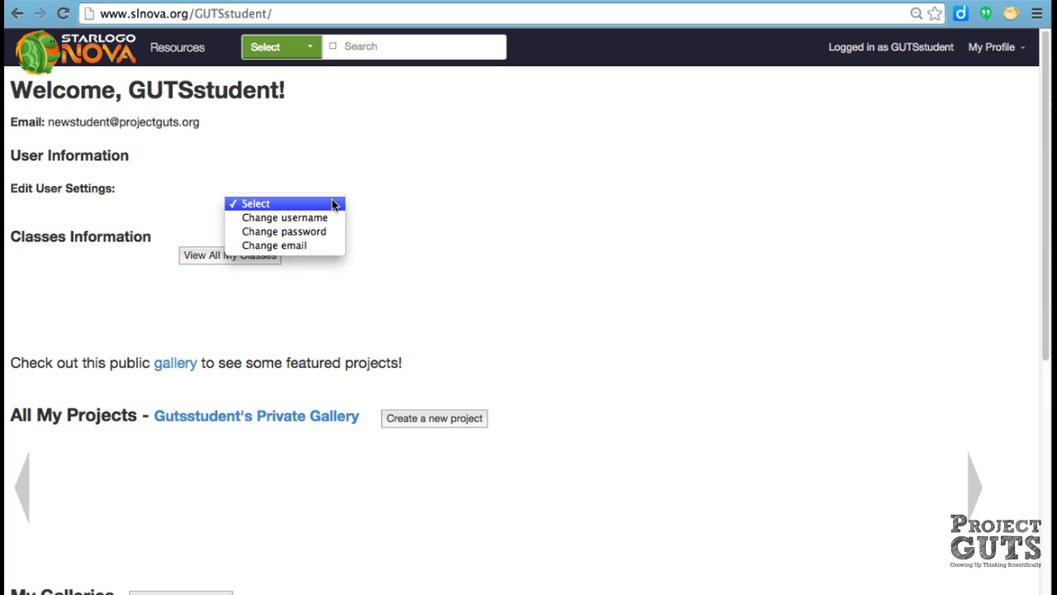
{"action": "left_click", "coordinate": [390, 227]}
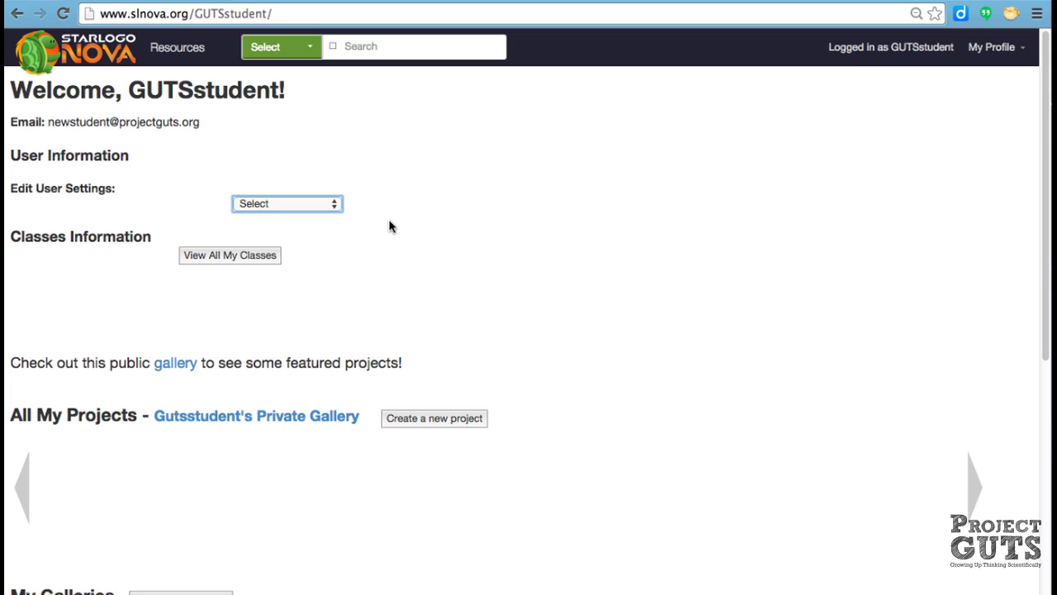
{"action": "scroll", "coordinate": [391, 226], "scroll_direction": "down", "scroll_amount": 8}
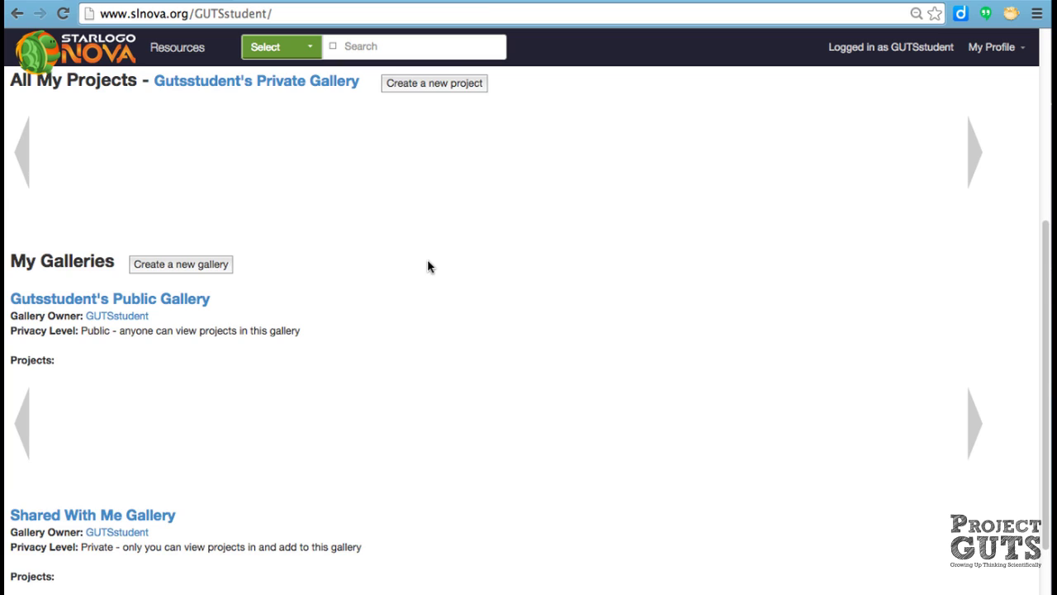
{"action": "scroll", "coordinate": [428, 264], "scroll_direction": "up", "scroll_amount": 1}
{"action": "scroll", "coordinate": [428, 265], "scroll_direction": "up", "scroll_amount": 2}
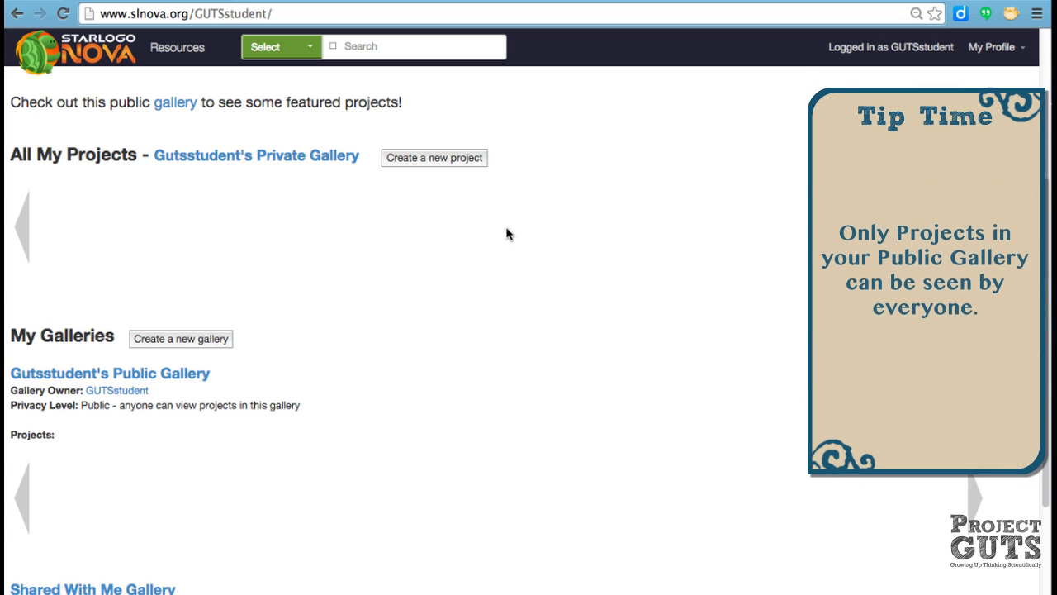
{"action": "scroll", "coordinate": [507, 233], "scroll_direction": "up", "scroll_amount": 5}
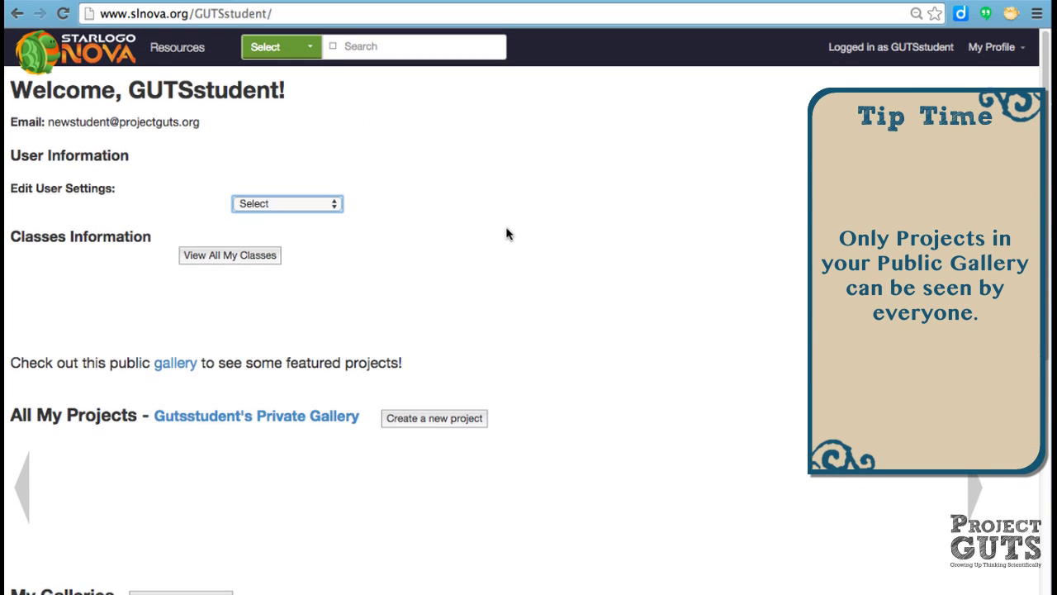
Create a new project using the Blank Project starting type
{"action": "left_click", "coordinate": [428, 419]}
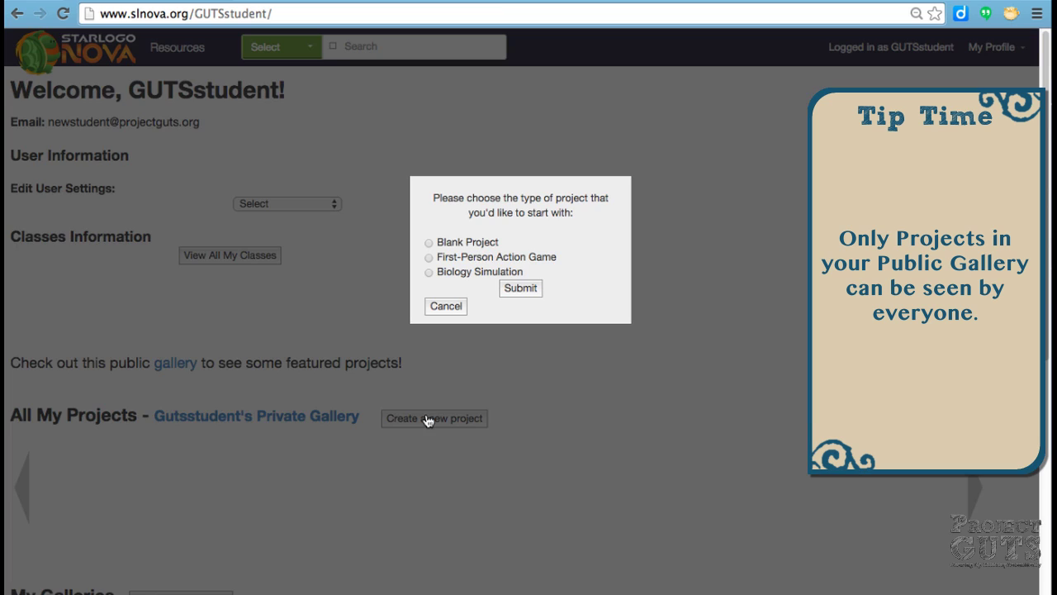
{"action": "left_click", "coordinate": [428, 243]}
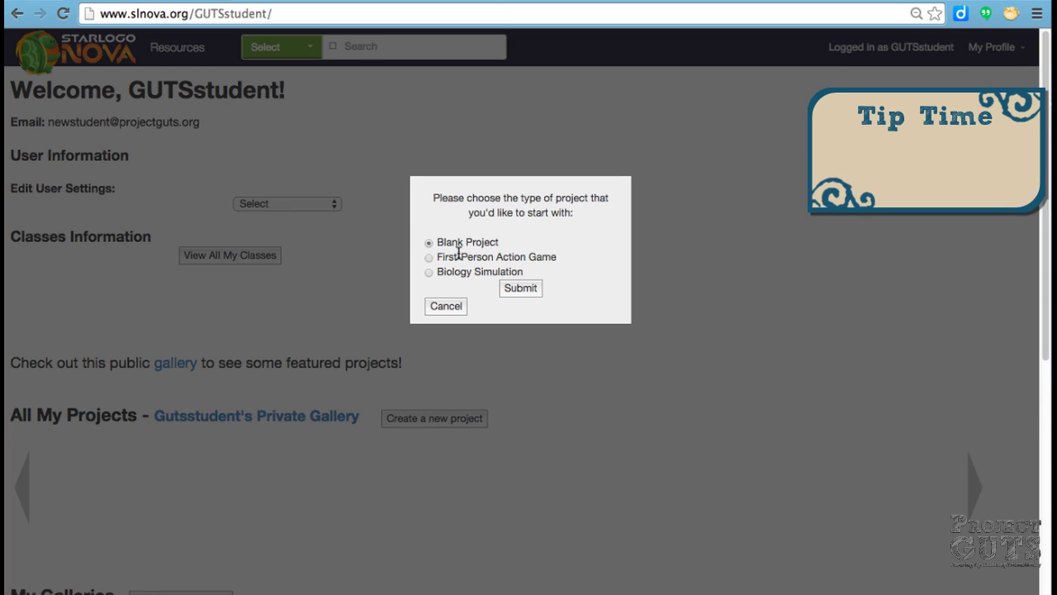
{"action": "left_click", "coordinate": [521, 292]}
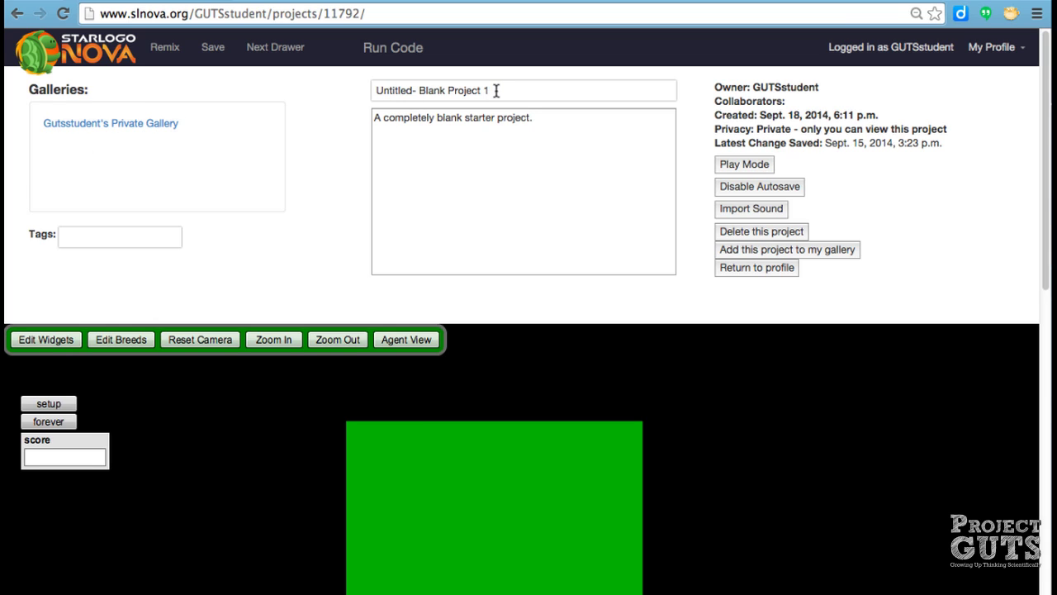
Retitle the project 'my first project', set its description to 'A new project', and save
{"action": "left_click_drag", "start_coordinate": [497, 91], "coordinate": [362, 81]}
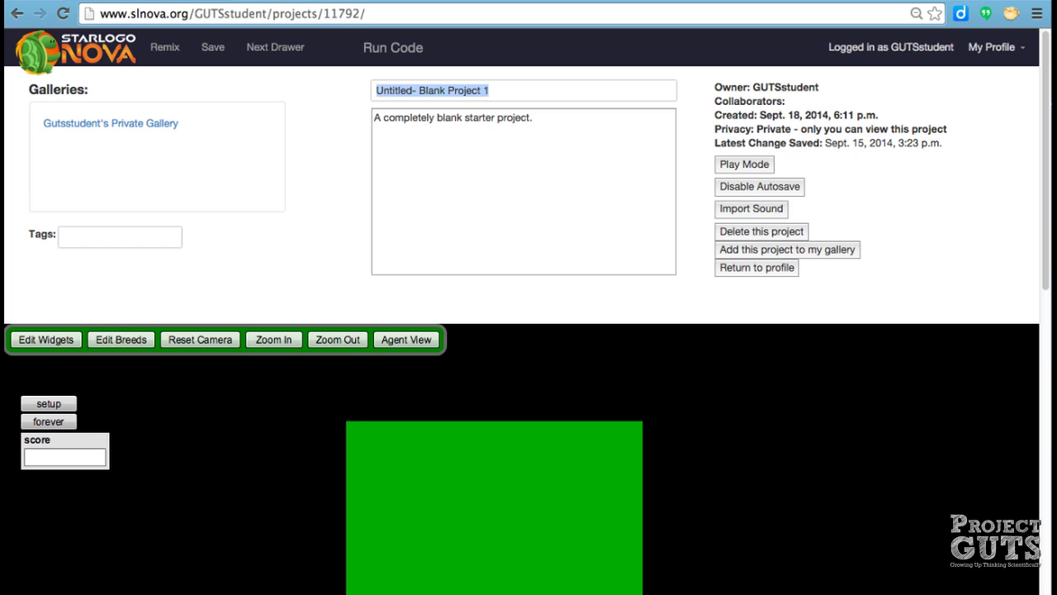
{"action": "type", "text": "my first project"}
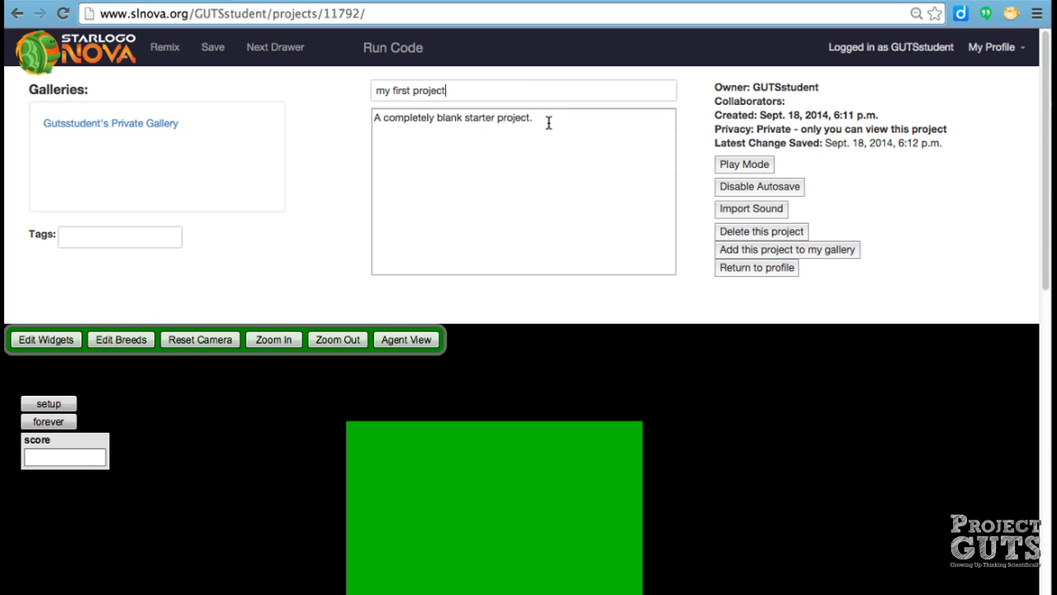
{"action": "left_click_drag", "start_coordinate": [548, 123], "coordinate": [367, 107]}
{"action": "type", "text": "a"}
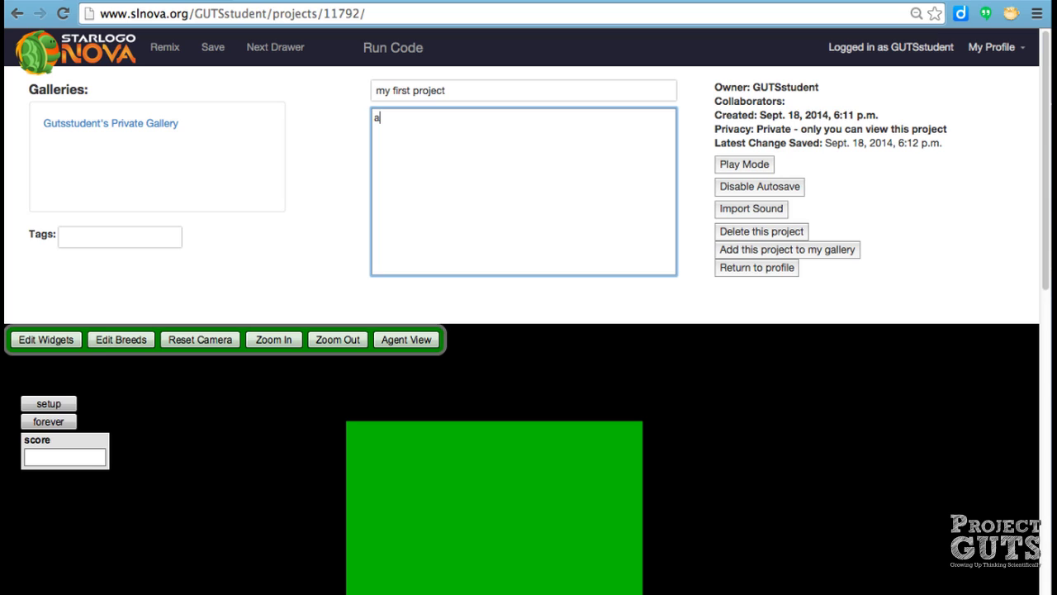
{"action": "type", "text": " new project for me."}
{"action": "left_click_drag", "start_coordinate": [494, 118], "coordinate": [360, 117]}
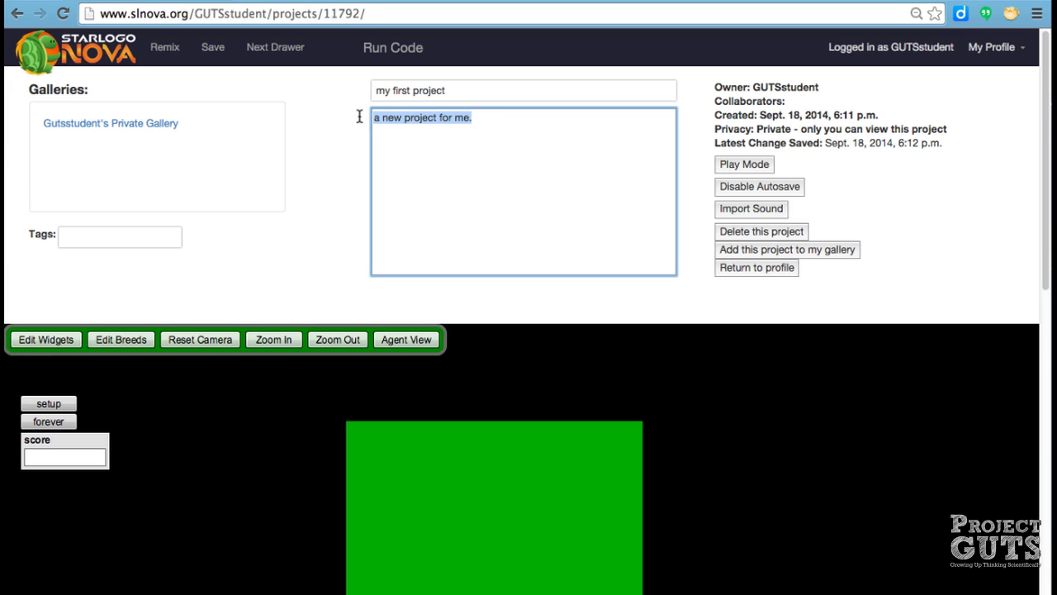
{"action": "type", "text": "A new proje"}
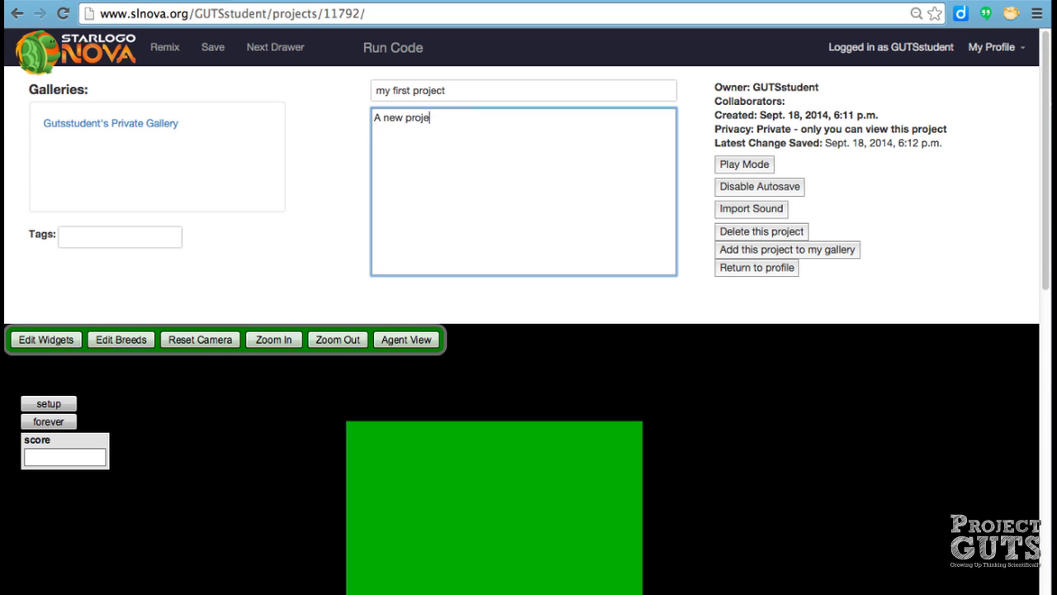
{"action": "left_click", "coordinate": [214, 48]}
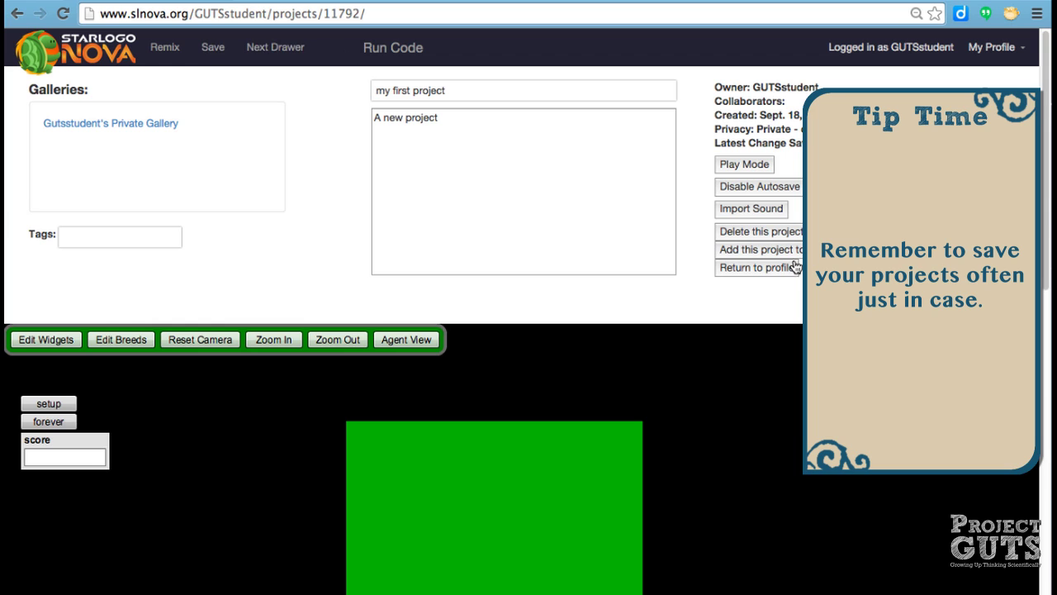
Add 'my first project' to the Public Gallery
{"action": "left_click", "coordinate": [760, 248]}
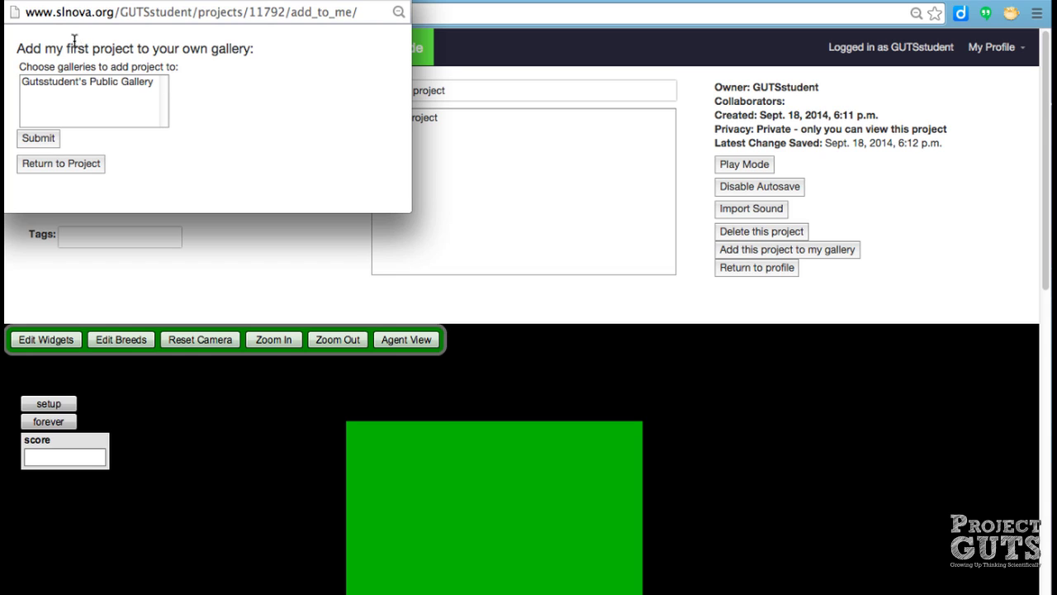
{"action": "left_click", "coordinate": [106, 83]}
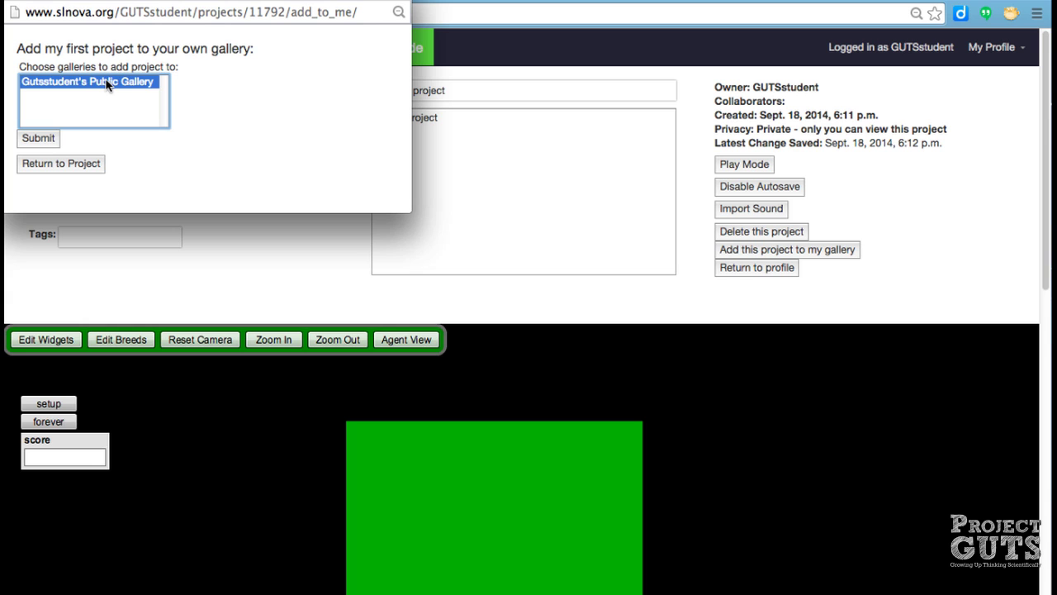
{"action": "left_click", "coordinate": [38, 138]}
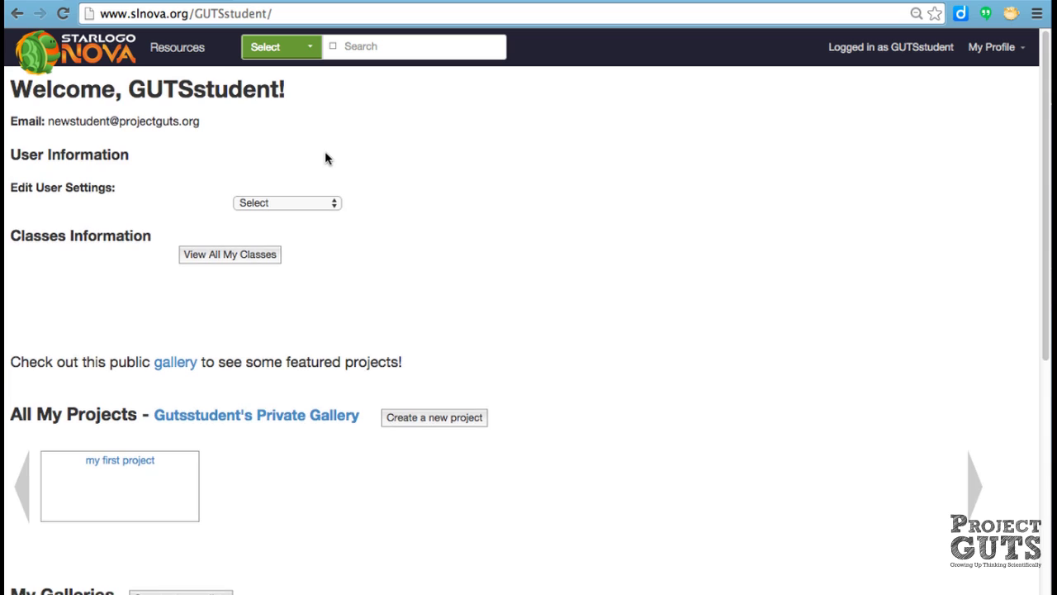
{"action": "scroll", "coordinate": [326, 159], "scroll_direction": "down", "scroll_amount": 1}
{"action": "scroll", "coordinate": [326, 159], "scroll_direction": "down", "scroll_amount": 5}
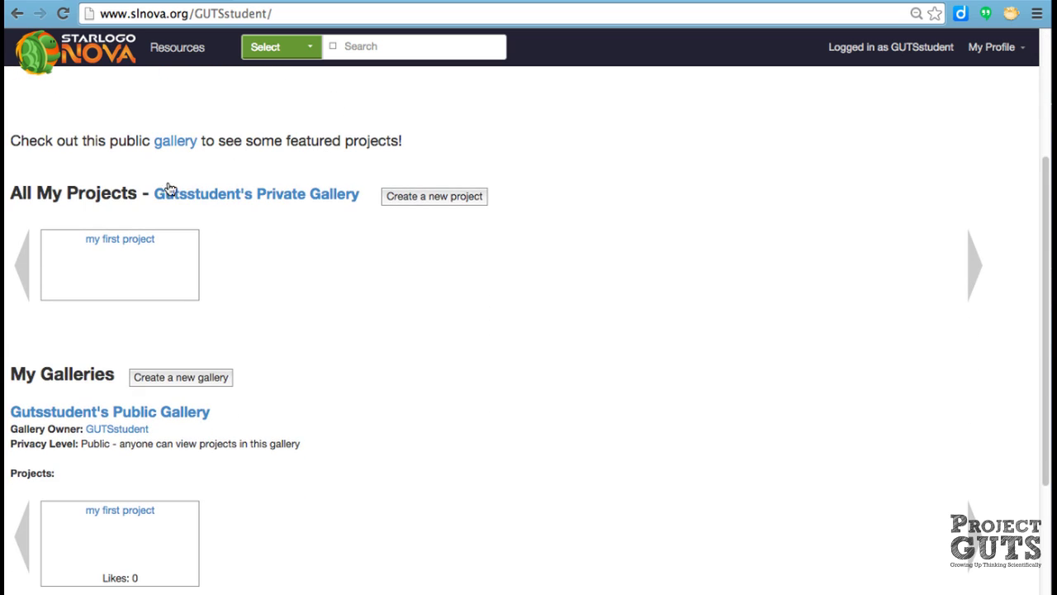
{"action": "scroll", "coordinate": [314, 288], "scroll_direction": "down", "scroll_amount": 2}
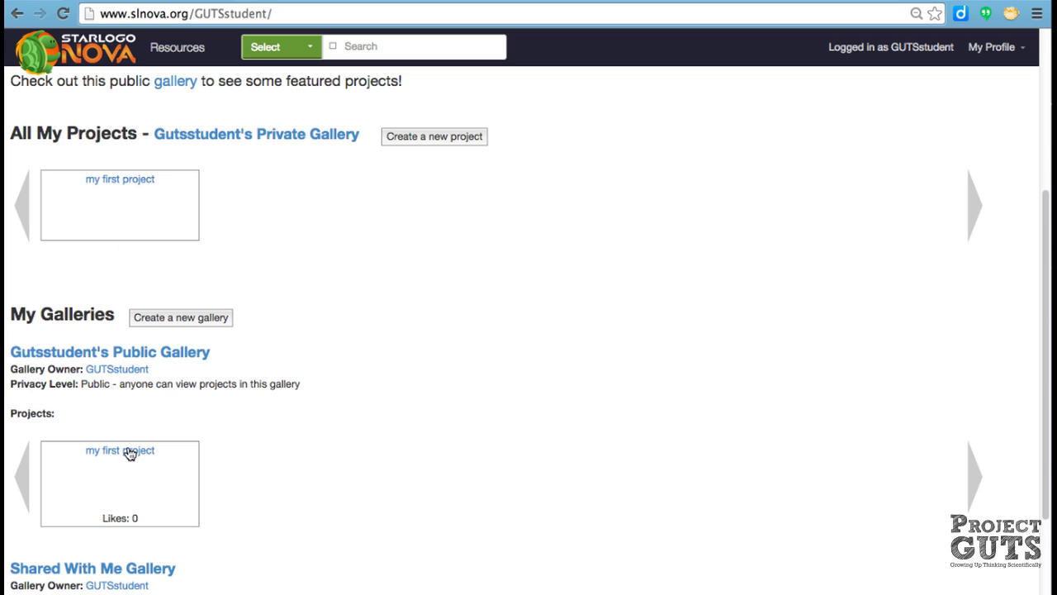
{"action": "scroll", "coordinate": [560, 391], "scroll_direction": "down", "scroll_amount": 1}
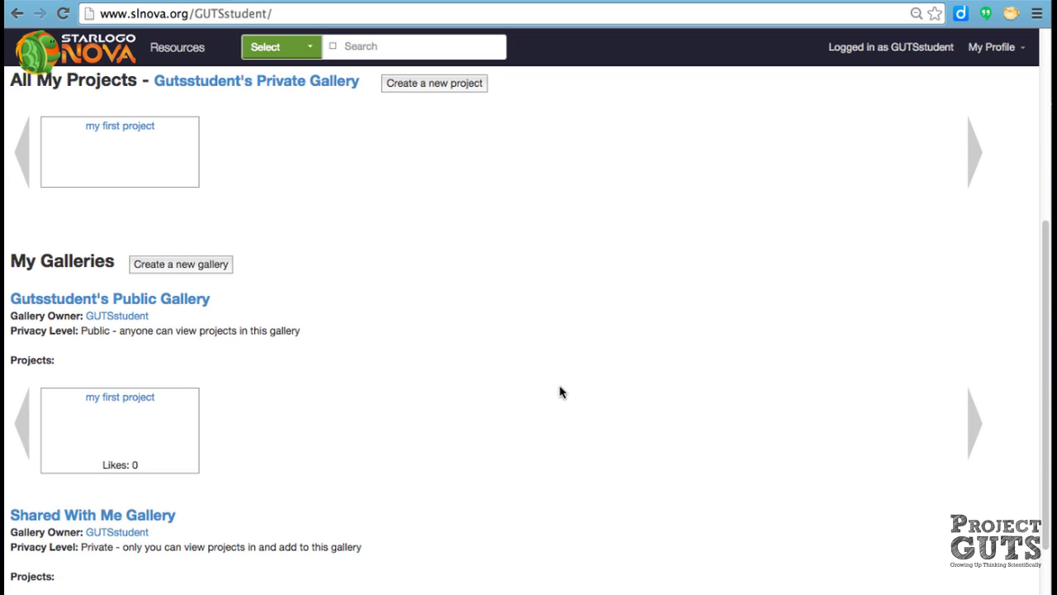
{"action": "scroll", "coordinate": [560, 391], "scroll_direction": "up", "scroll_amount": 7}
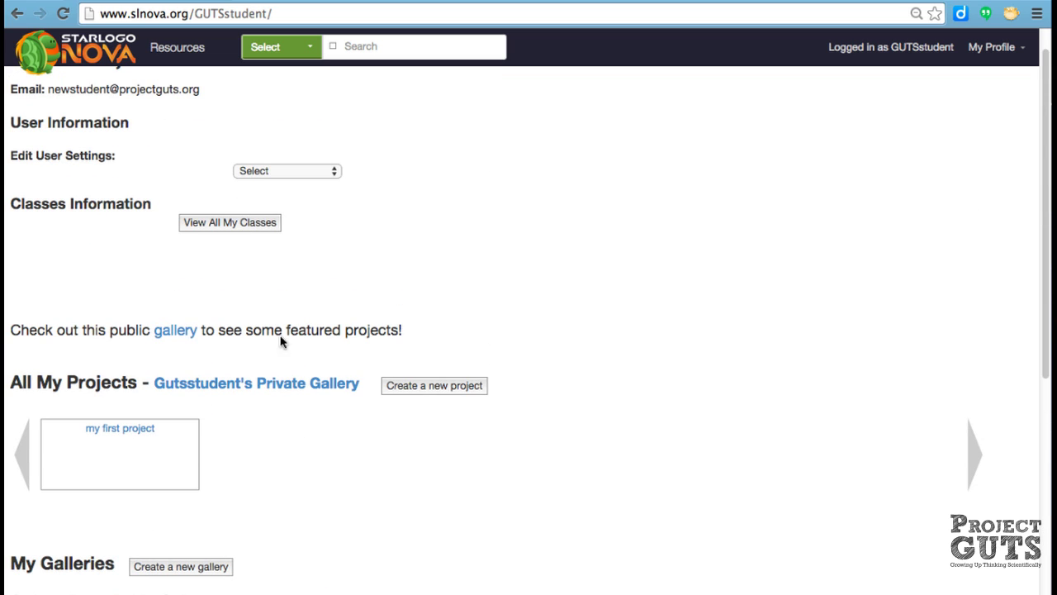
{"action": "left_click", "coordinate": [130, 435]}
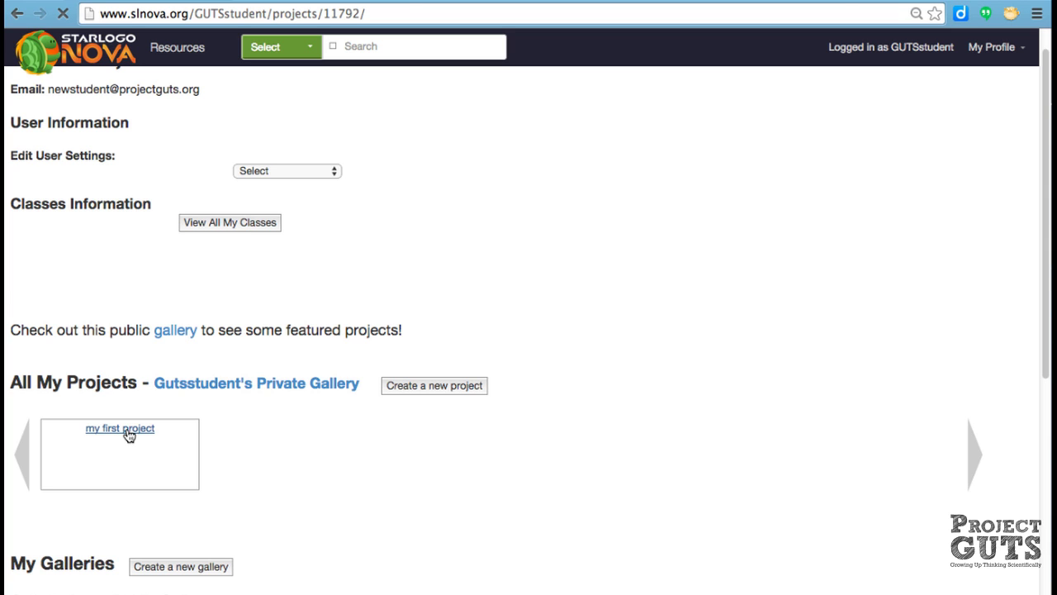